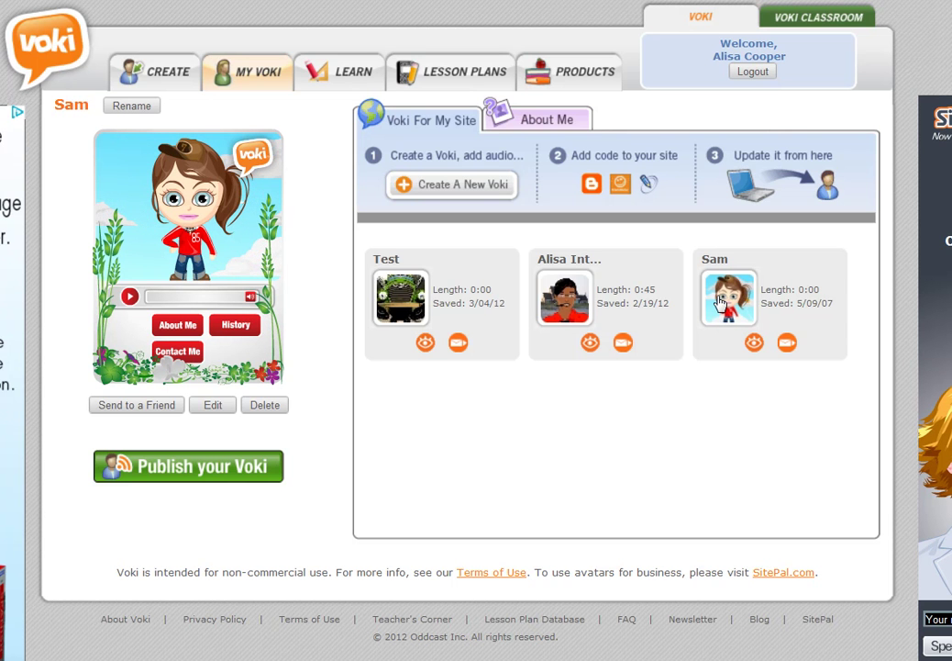
Copy the embed code for Sam's Medium (200 x 267) Voki player
click(195, 476)
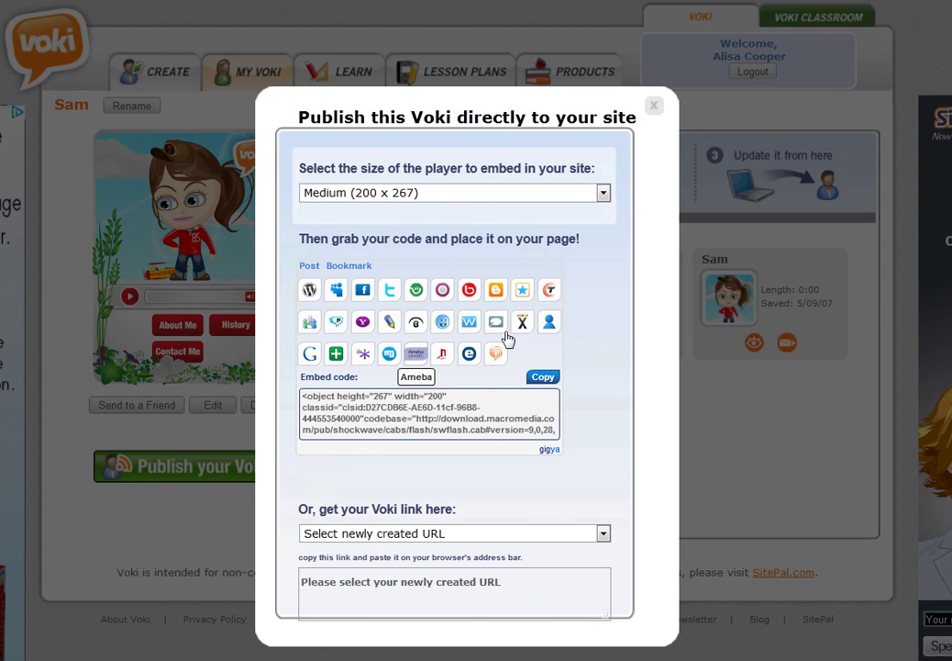
click(603, 193)
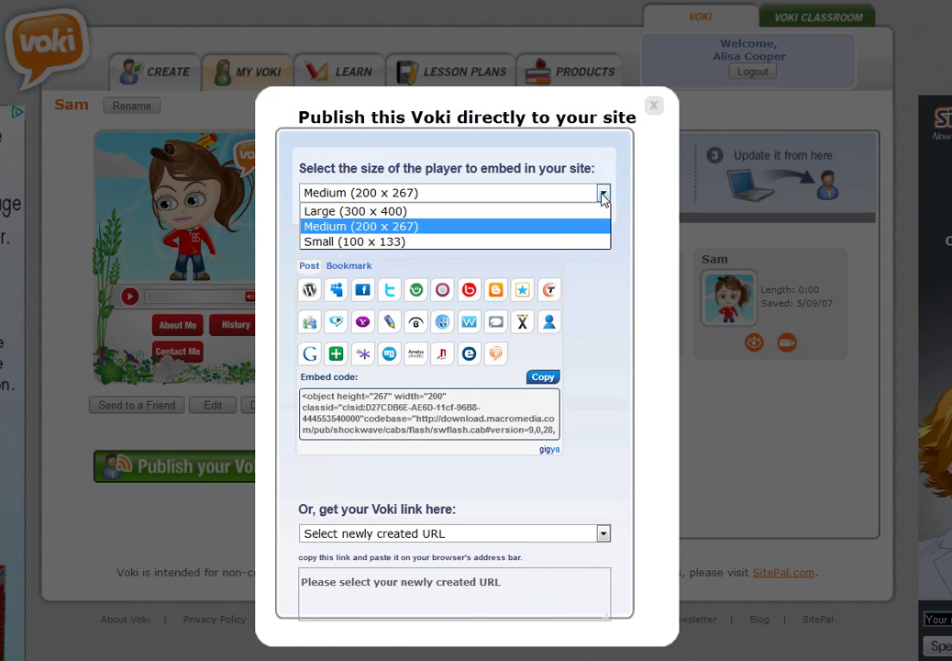
click(422, 227)
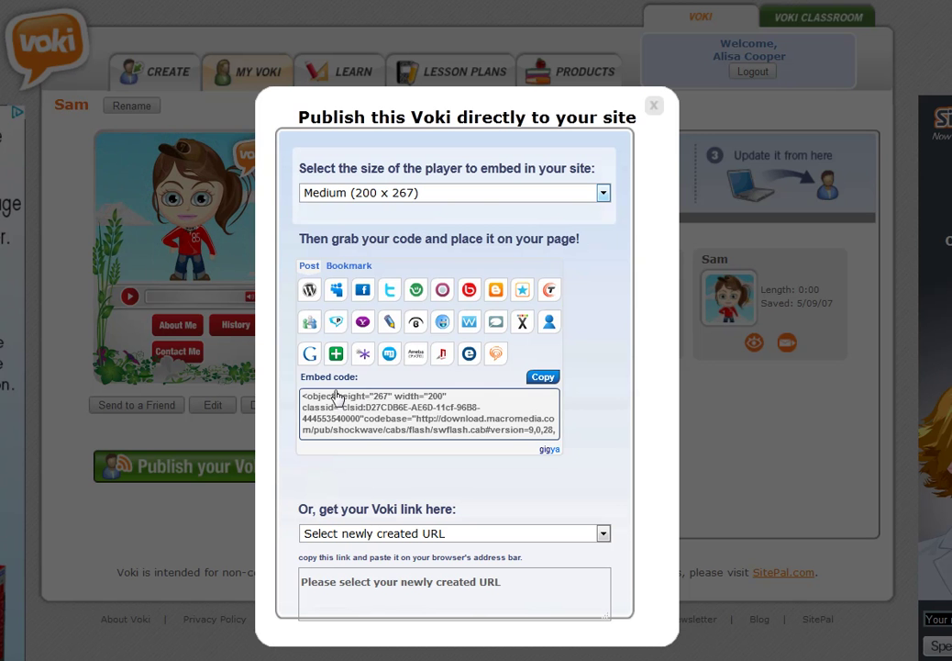
click(544, 377)
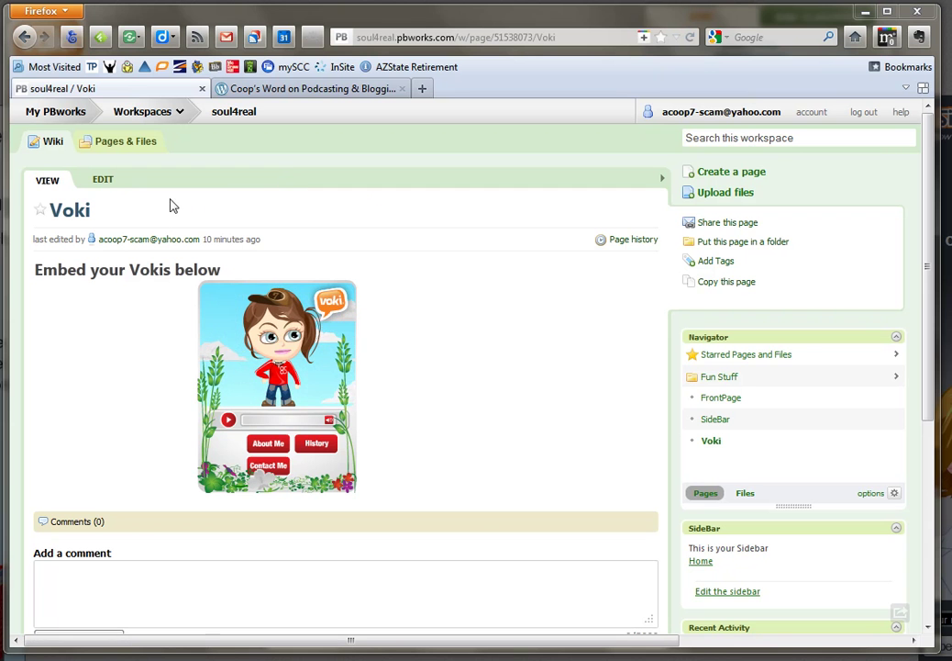
Start editing the Voki wiki page in PBworks
click(103, 182)
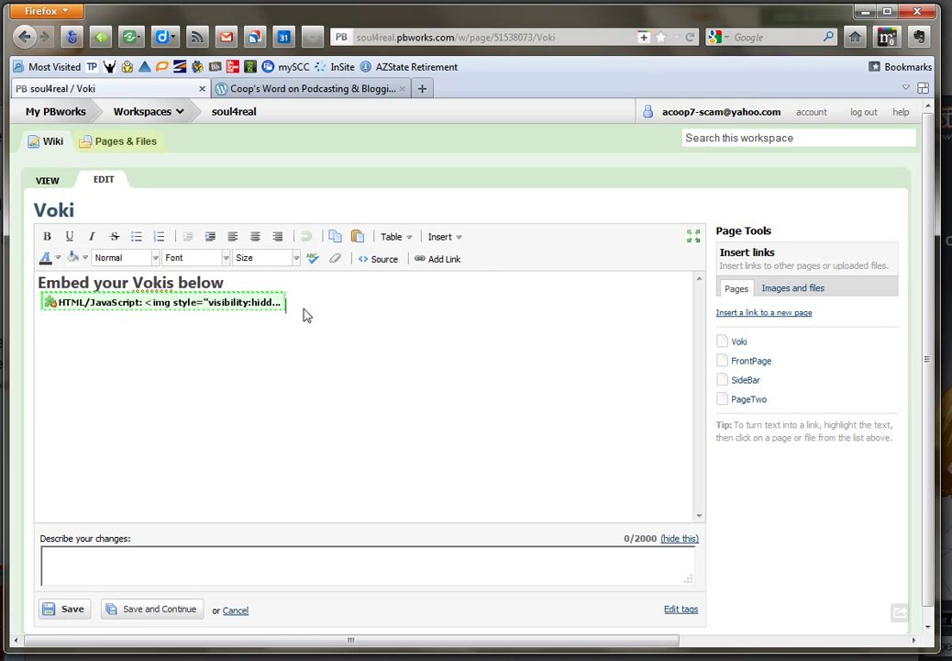
Add a new line below the existing Voki embed and insert an HTML block
key(Return)
click(457, 242)
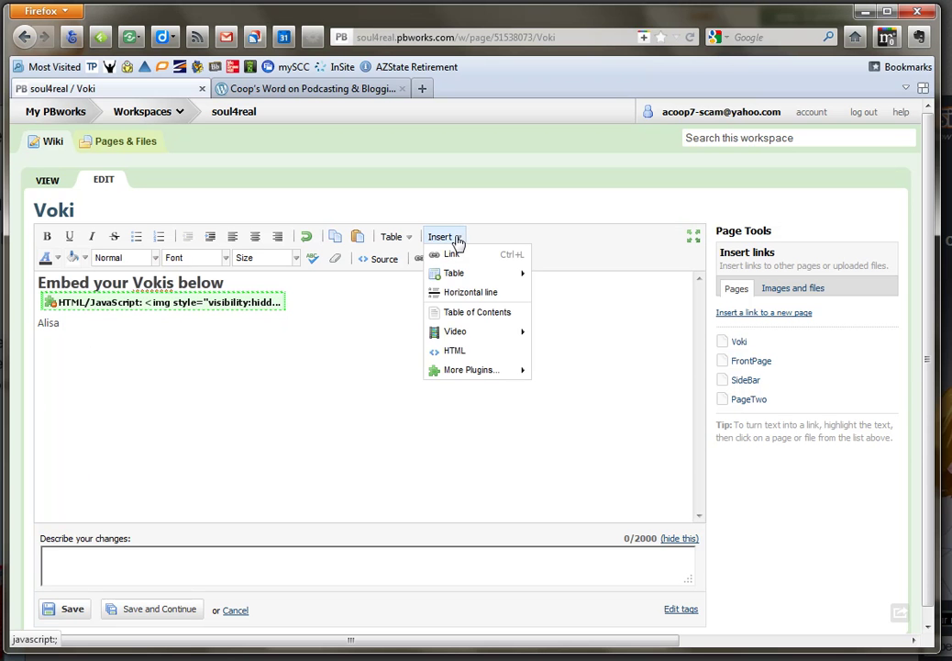
click(454, 354)
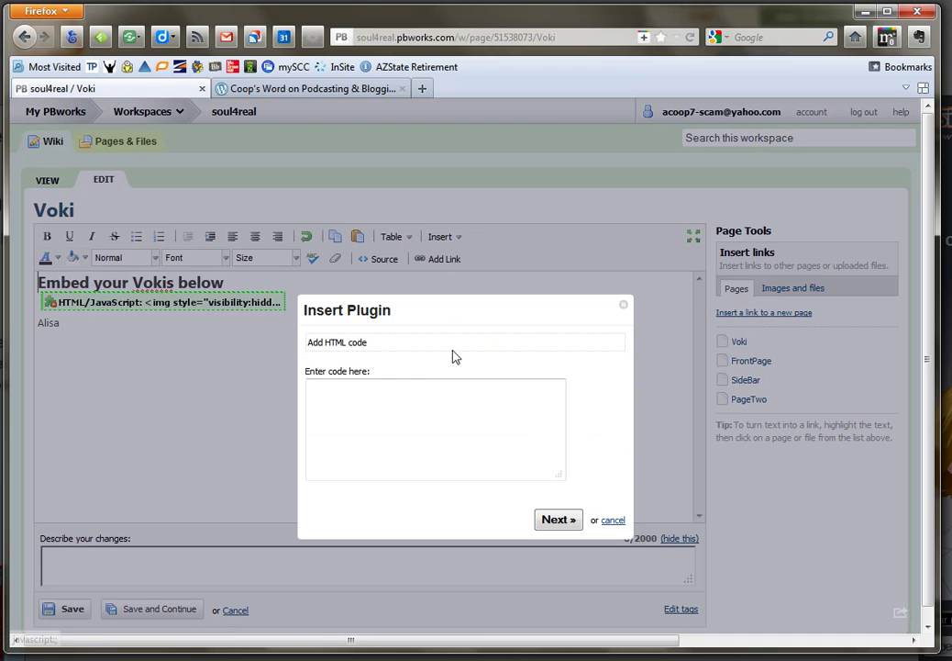
Paste the copied Voki embed code into the HTML plugin and insert it into the page
click(331, 402)
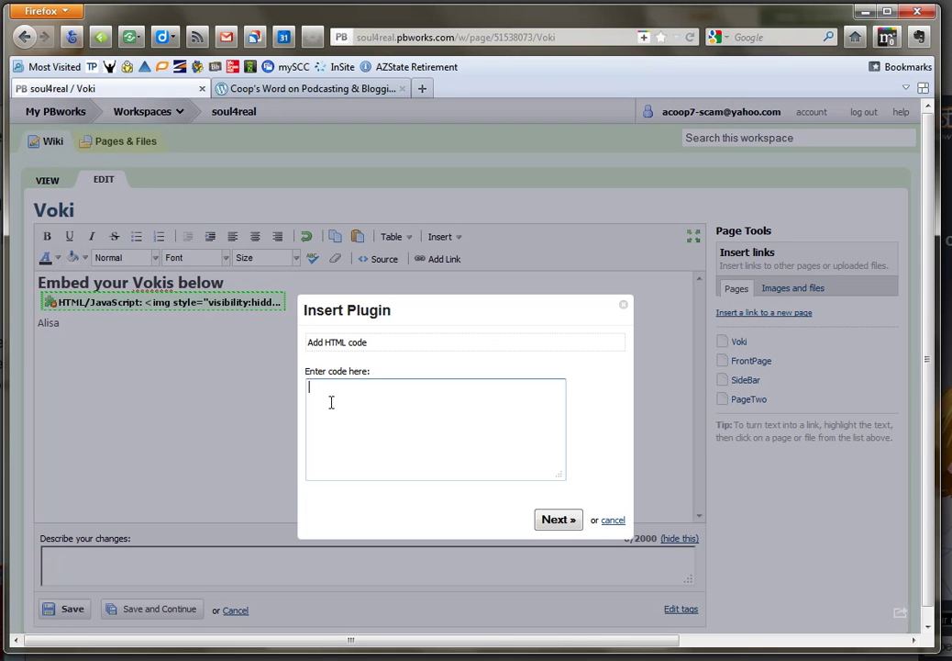
key(ctrl+v)
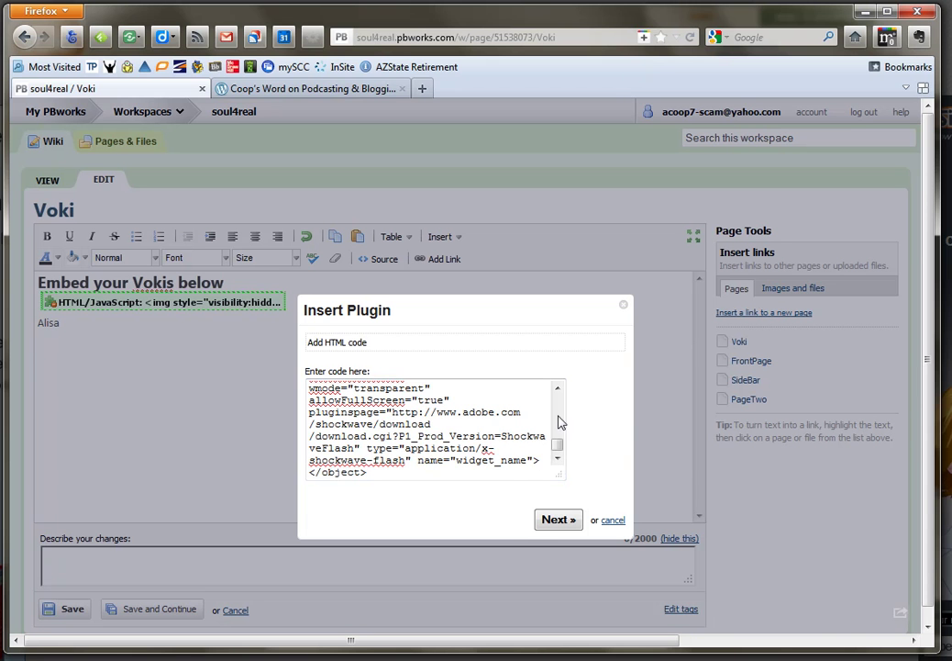
scroll(393, 430, up, 10)
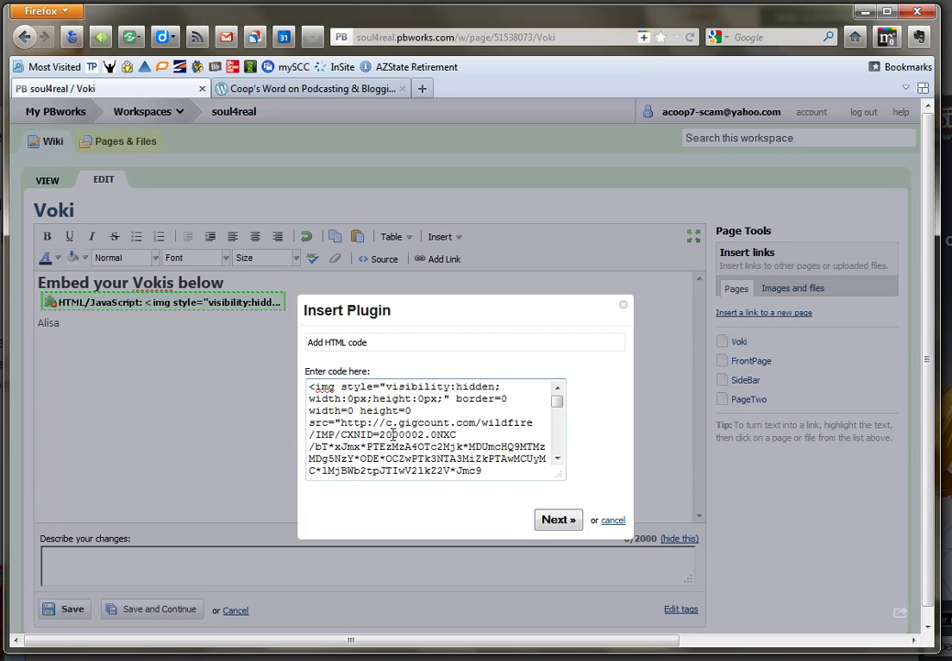
click(550, 520)
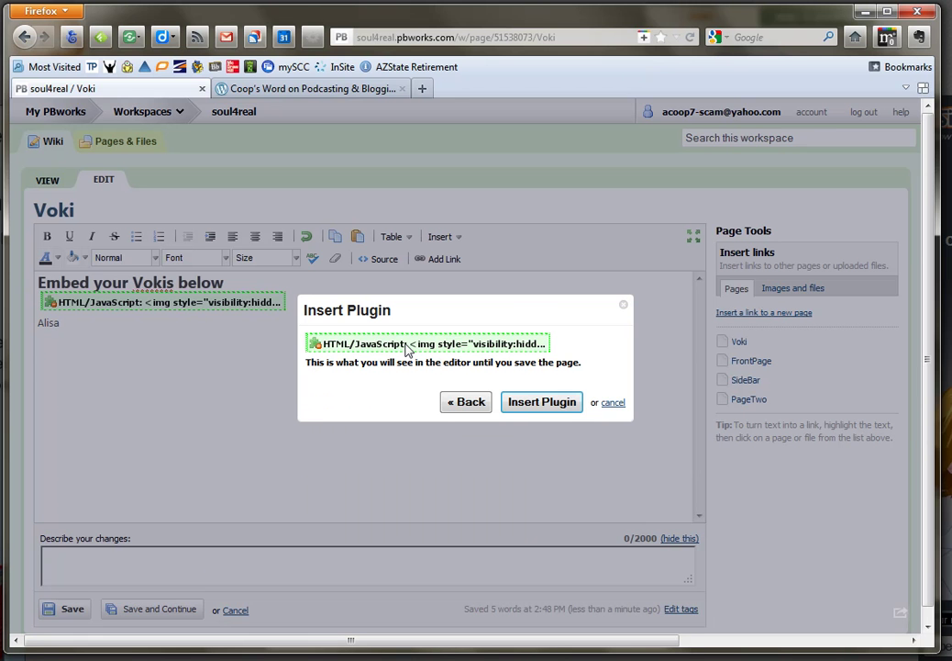
click(533, 405)
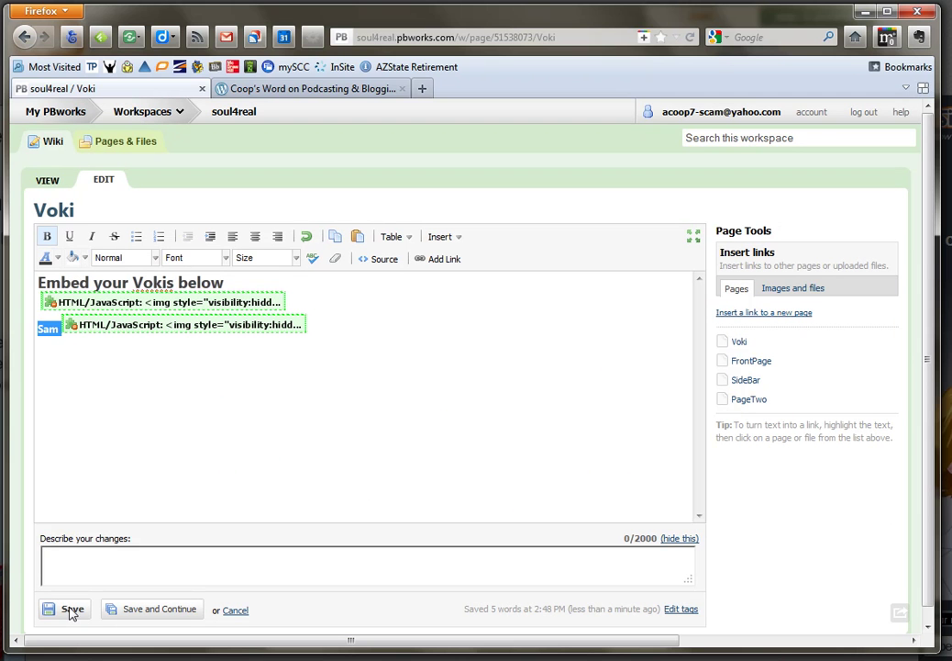
Save the Voki wiki page and scroll through it to check both embedded avatars
click(72, 610)
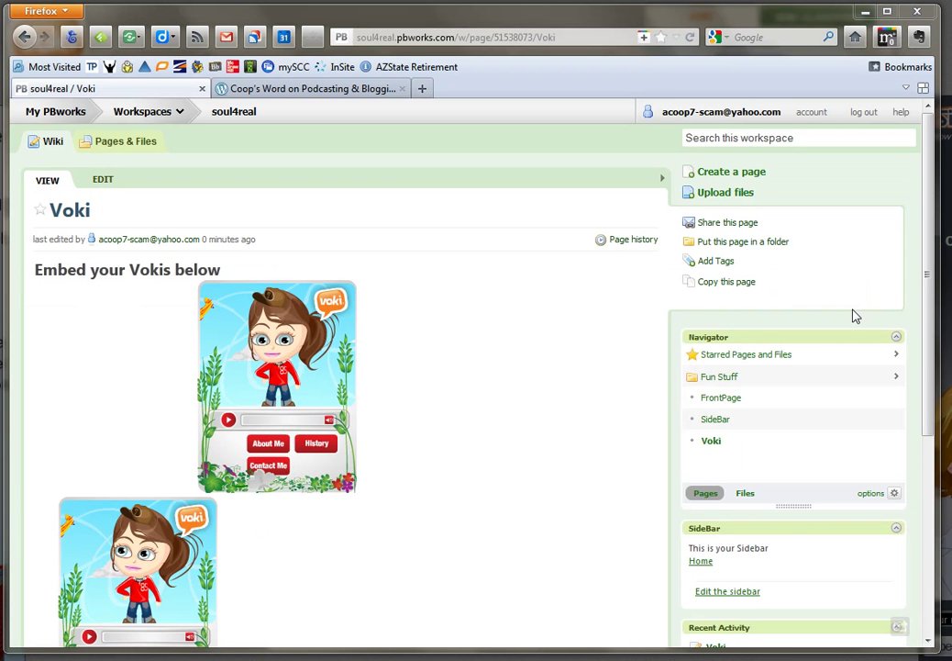
drag(927, 282, 928, 383)
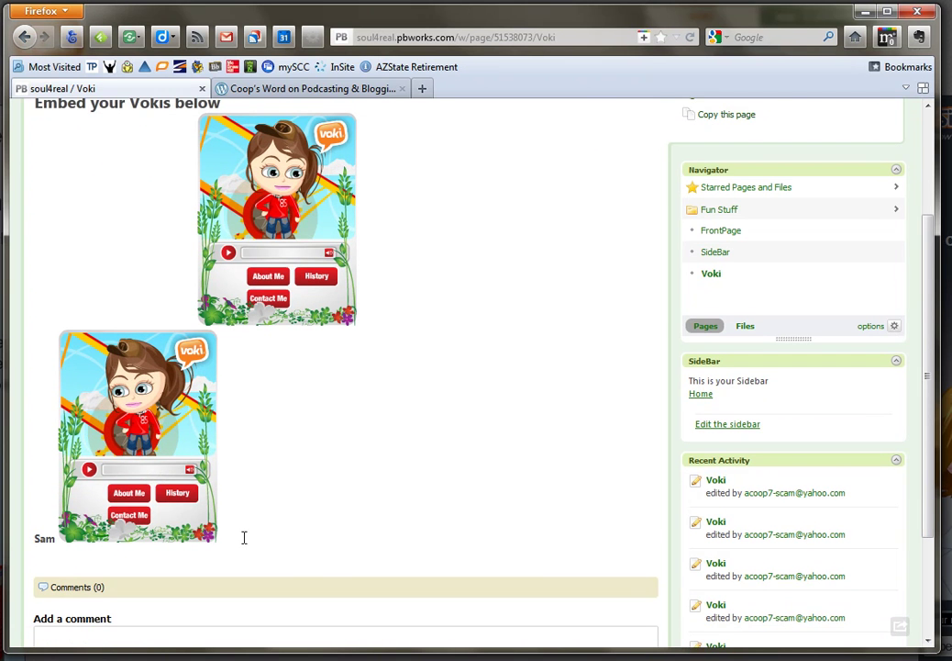
scroll(529, 438, up, 3)
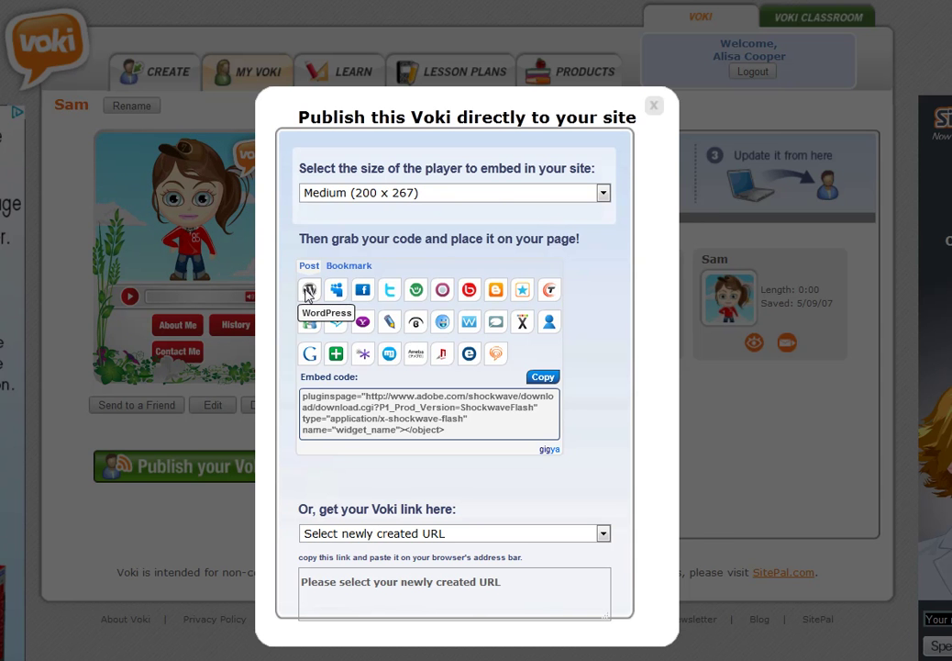
Post the Sam avatar to the WordPress blog from Voki's Publish dialog
click(309, 291)
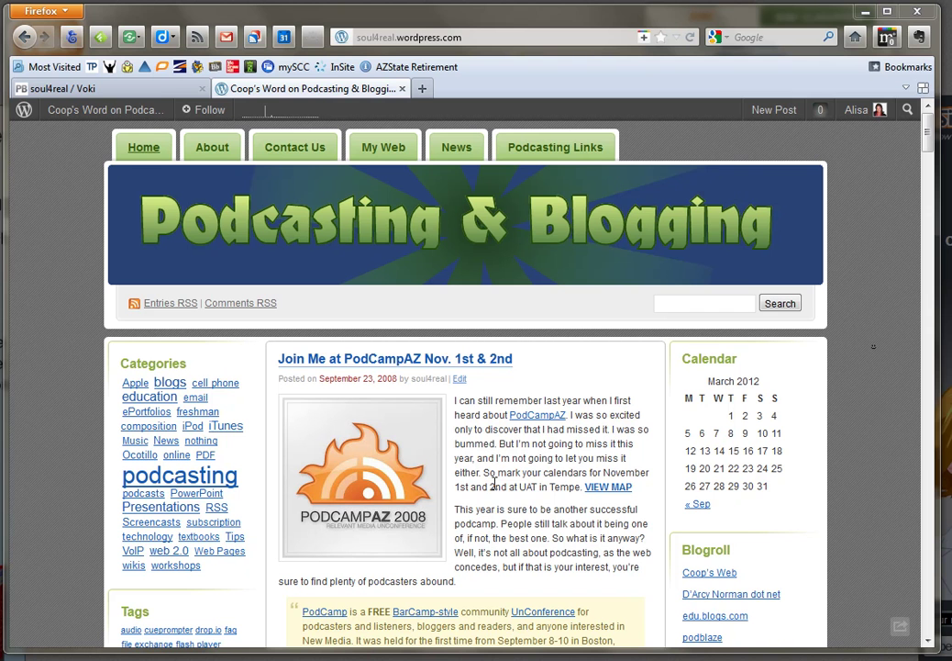
Go from the podcasting blog's admin menu to the list of all posts
click(127, 117)
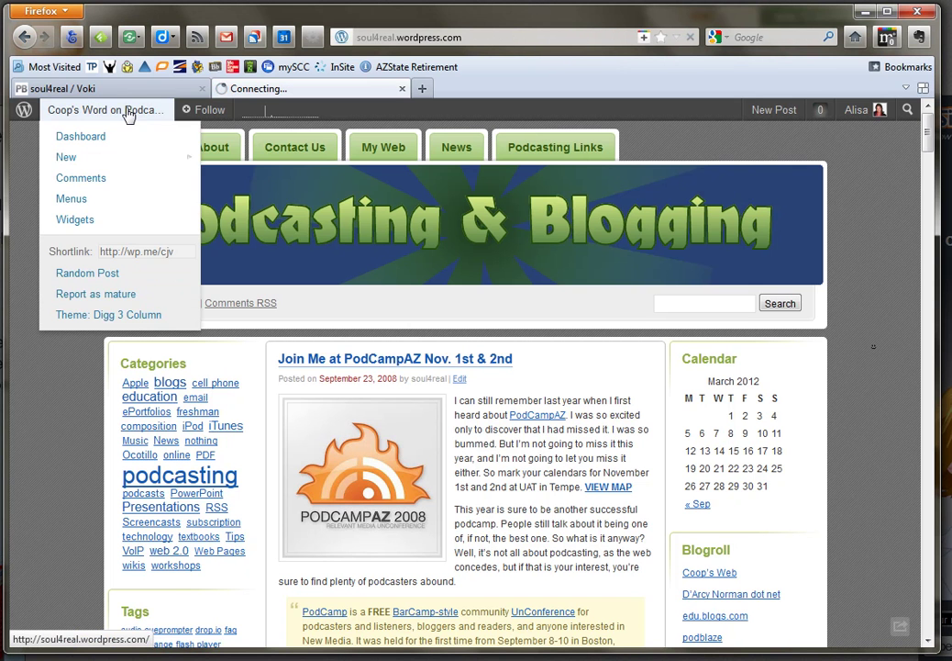
mouse_move(93, 173)
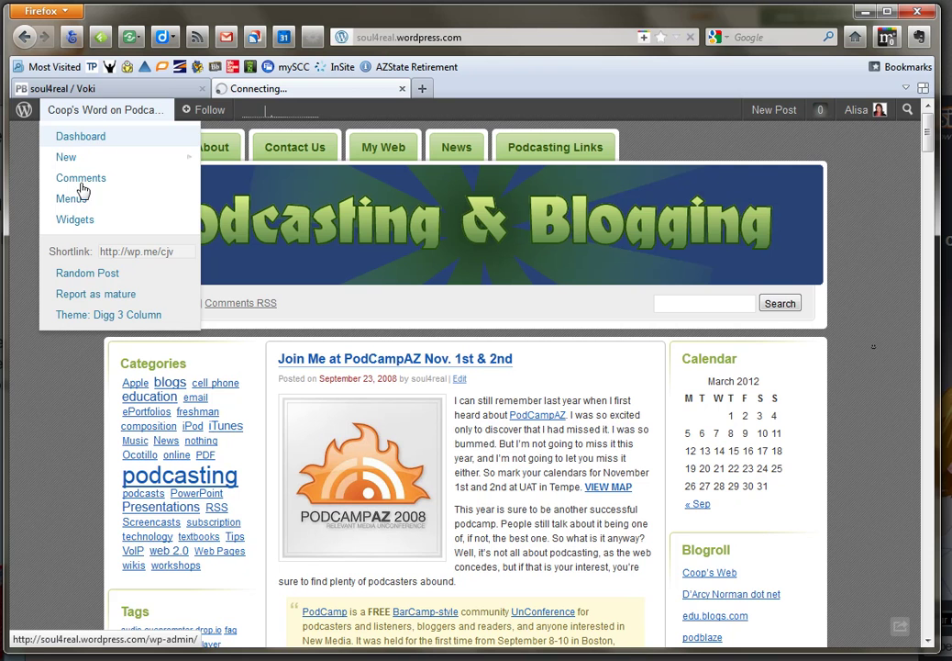
mouse_move(44, 317)
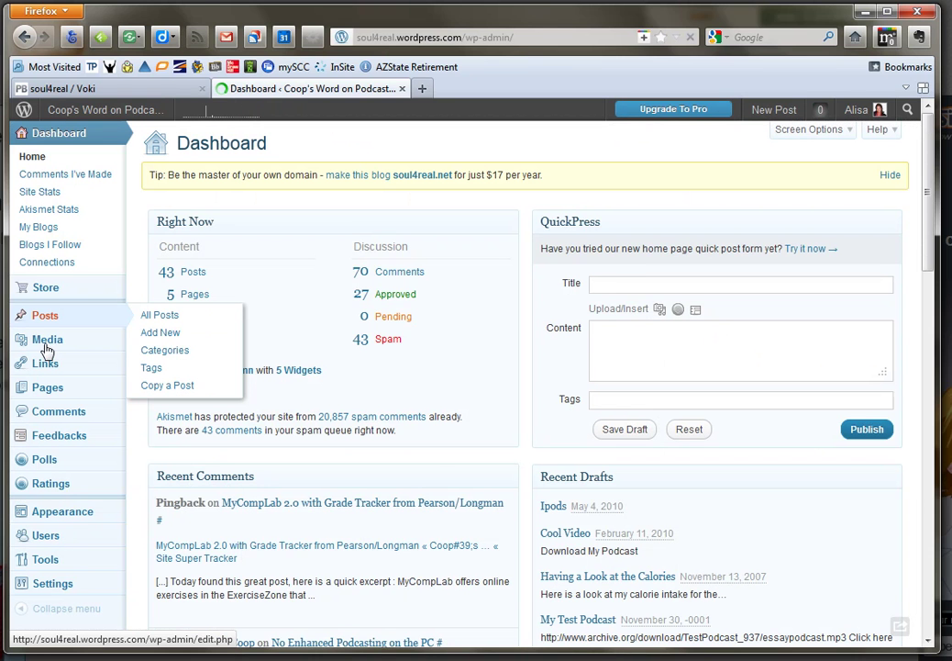
click(154, 316)
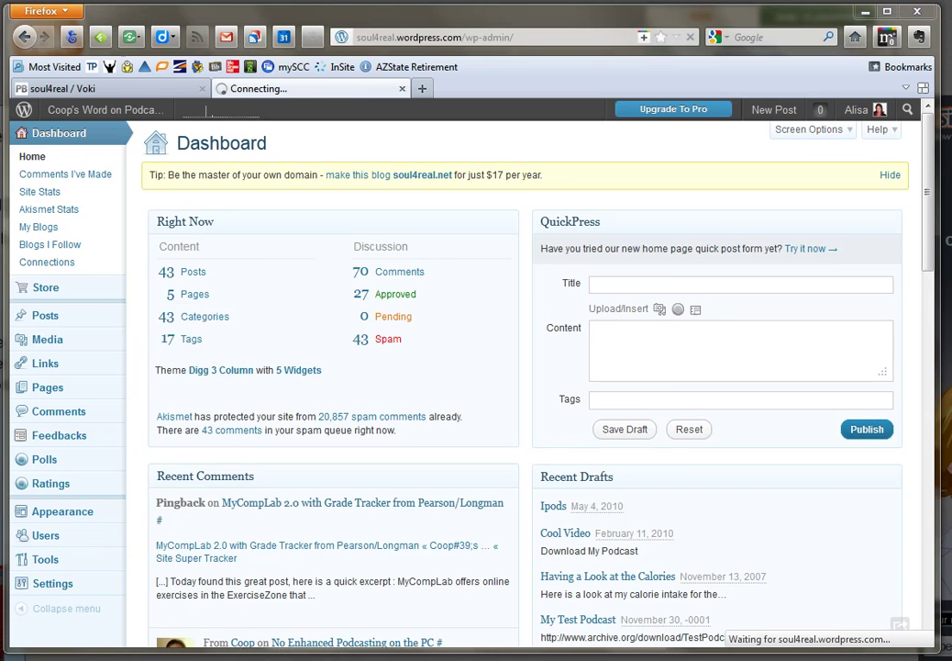
Quick Edit the new Voki post and change its status from Scheduled to Published
mouse_move(197, 286)
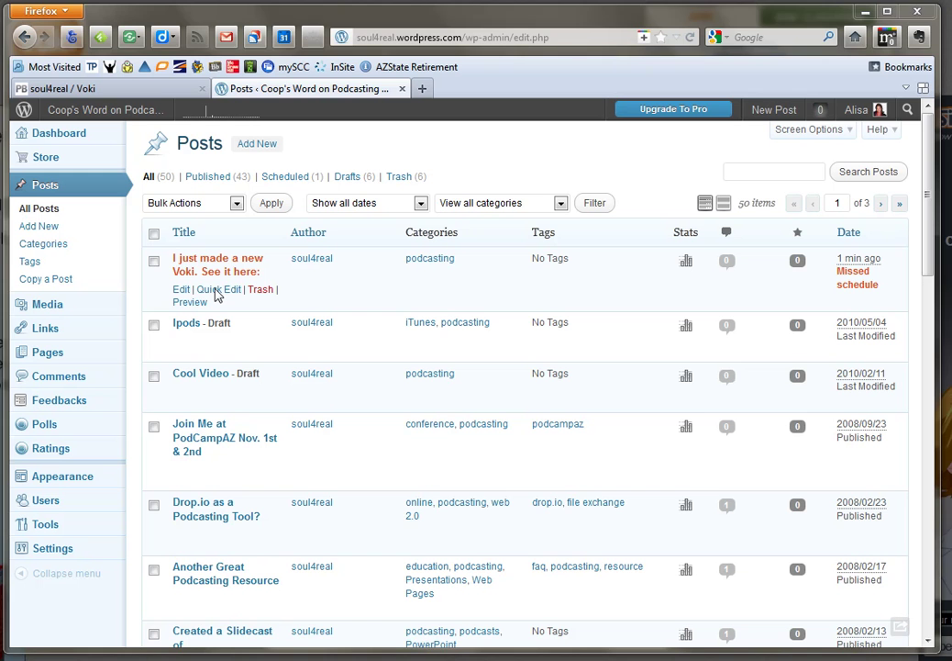
click(216, 291)
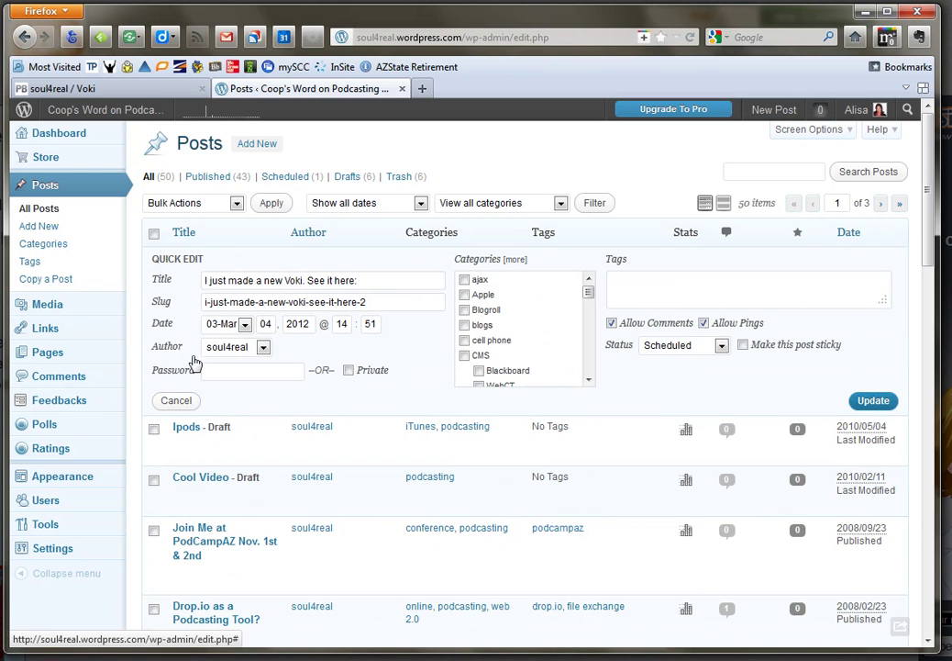
click(721, 350)
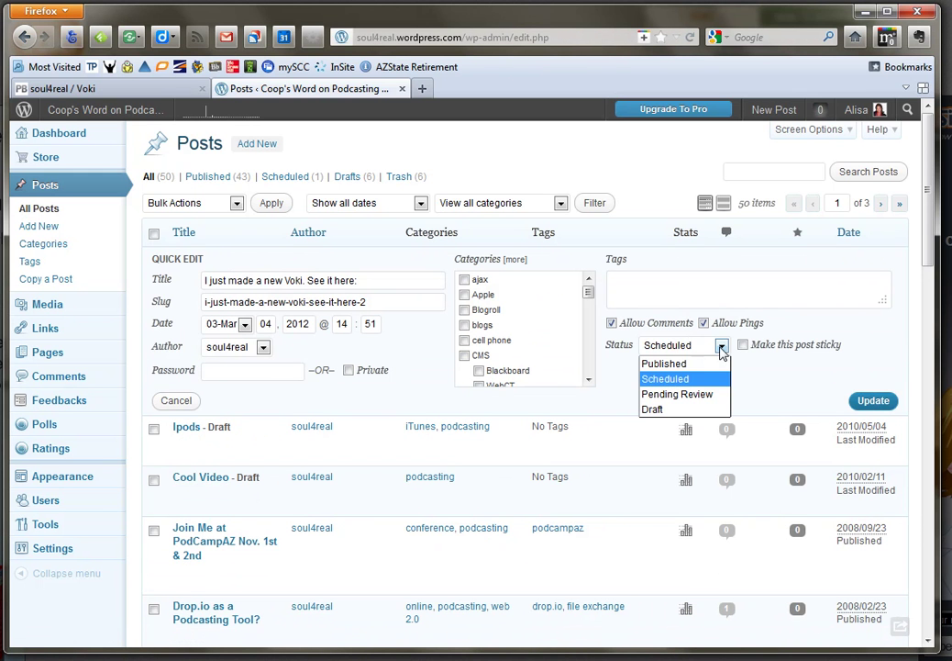
click(666, 365)
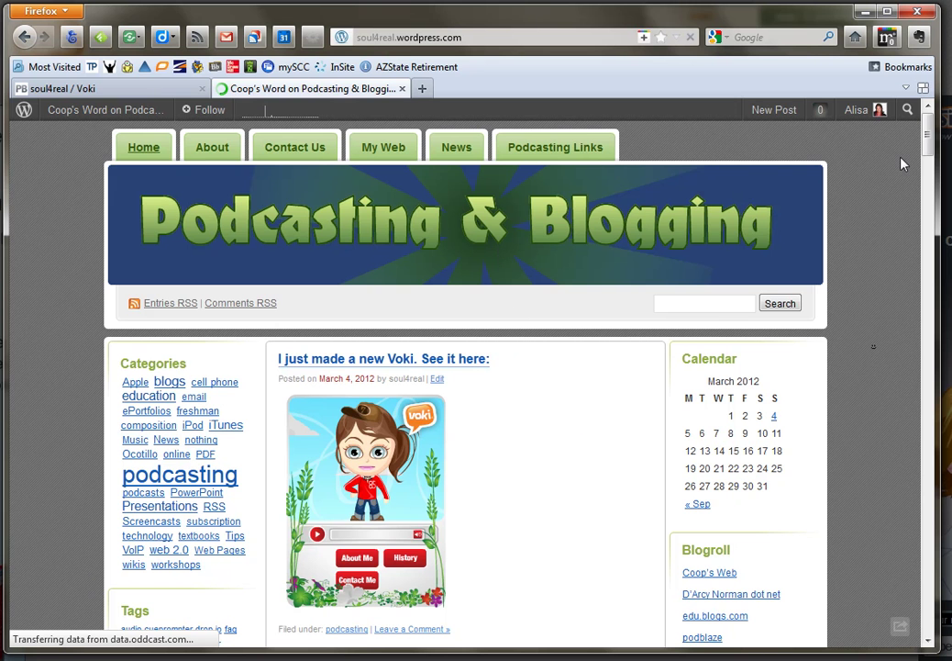
mouse_move(928, 143)
mouse_down()
mouse_move(927, 220)
mouse_move(921, 142)
mouse_up()
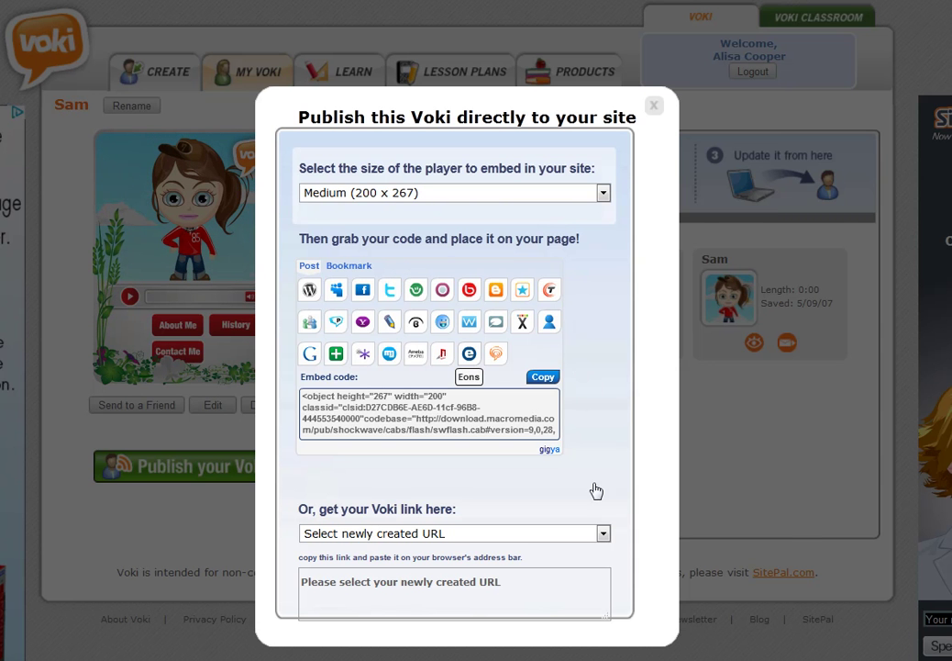
Generate Sam's Standard Voki link and select its full URL
click(603, 537)
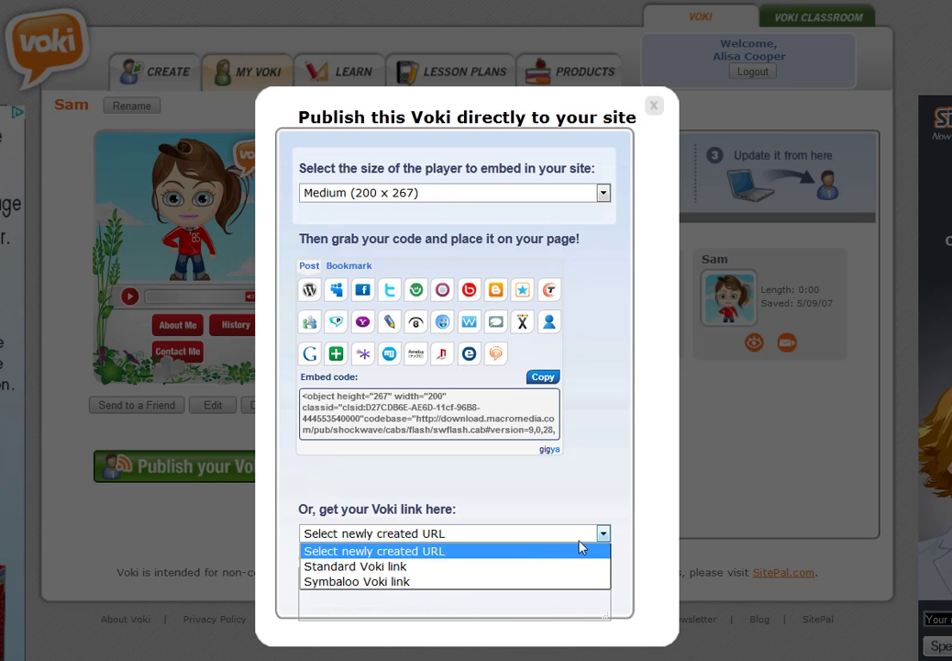
click(372, 568)
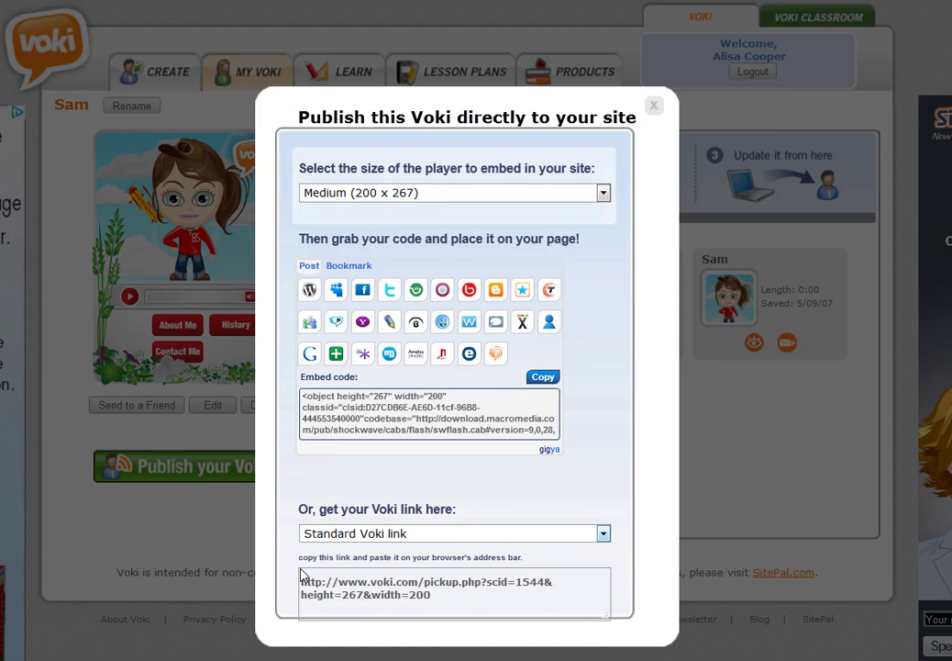
drag(300, 581, 431, 595)
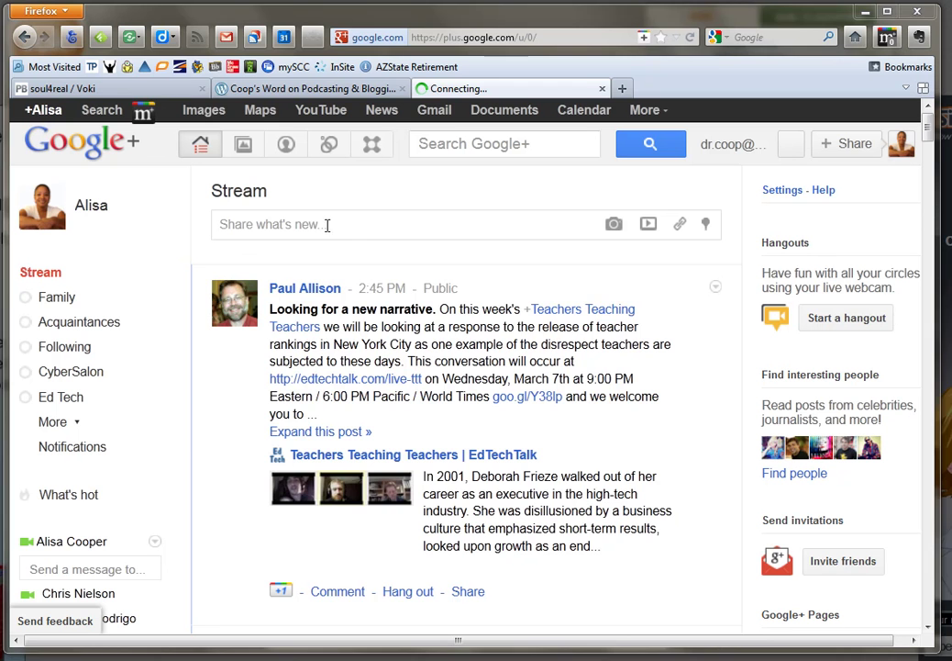
Start a new Google+ post and attach the copied Voki link
click(349, 226)
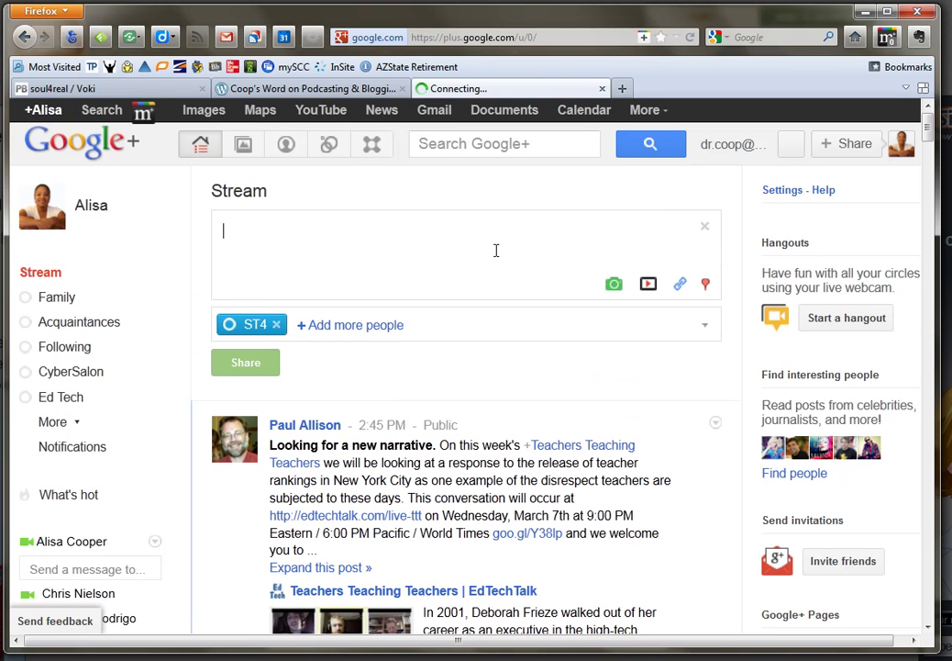
click(681, 287)
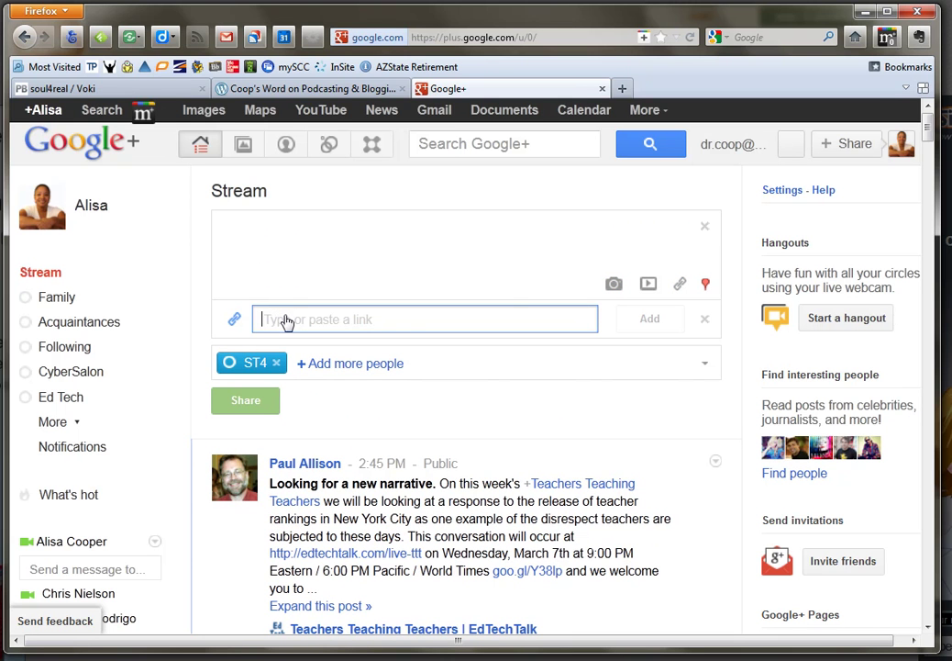
text(http://www.voki.com/pickup.php?scid=1544&height=267&width=200)
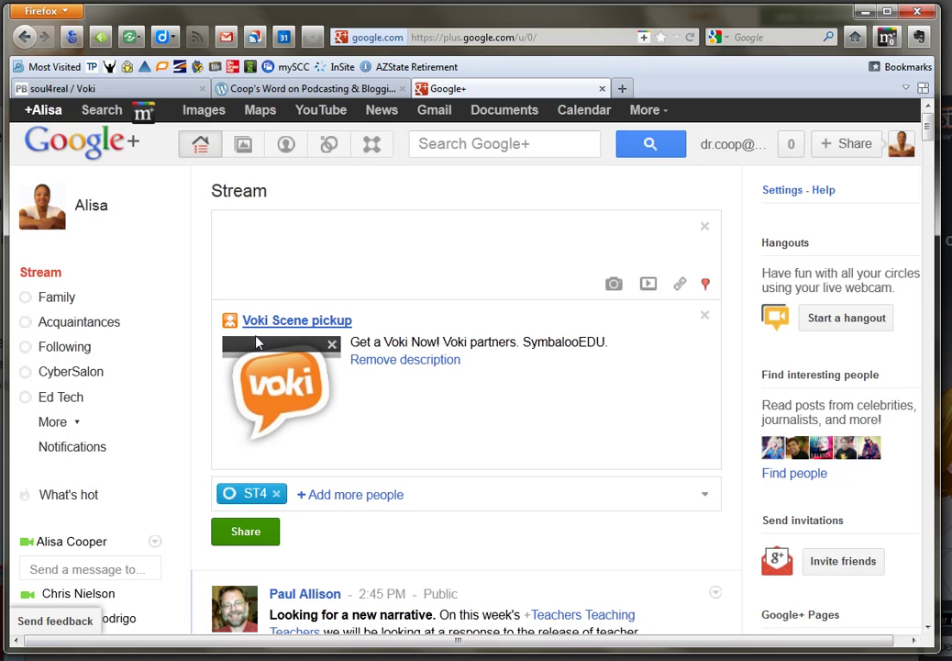
Share 'Check out my Voki.' with the Family circle, without the link description, then open the Voki link
click(416, 366)
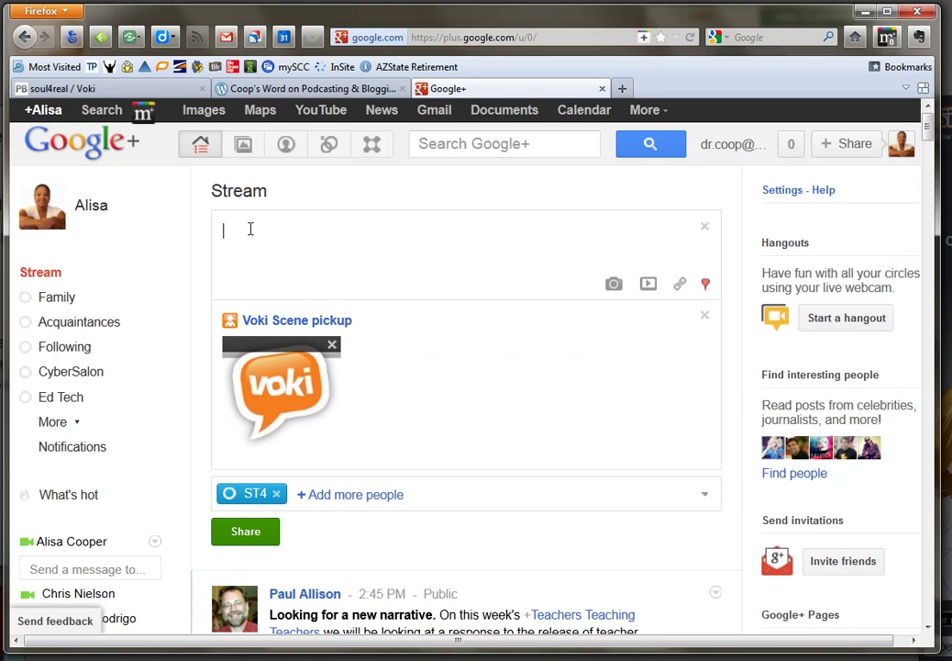
text(Check out my Voki.)
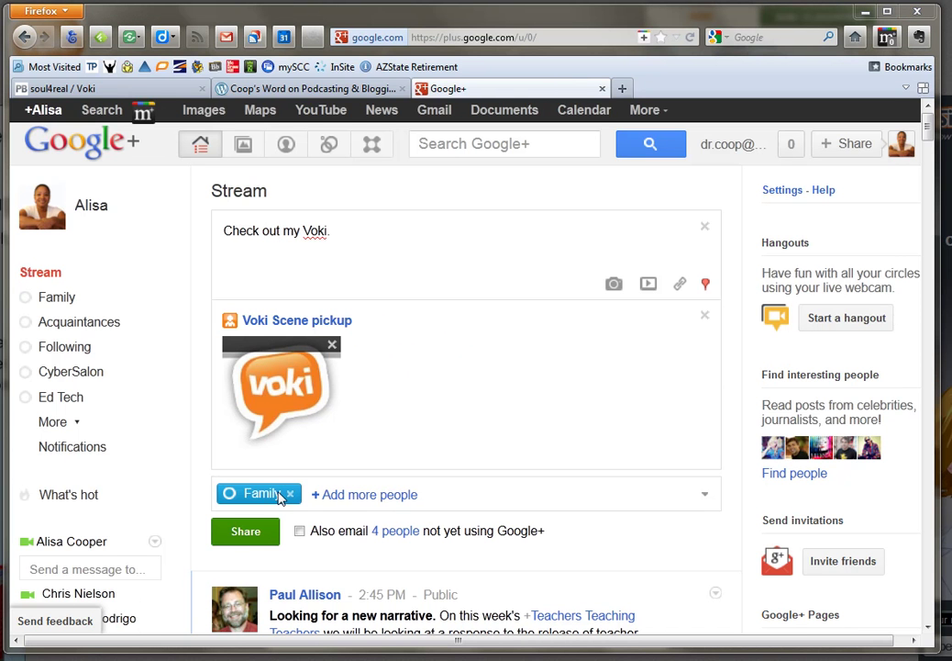
click(246, 532)
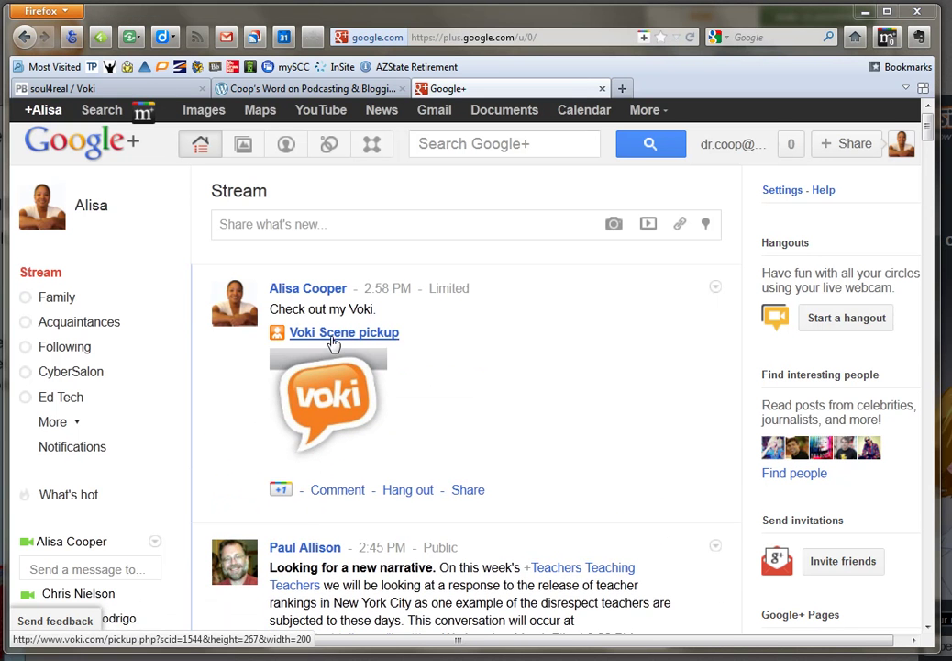
click(333, 338)
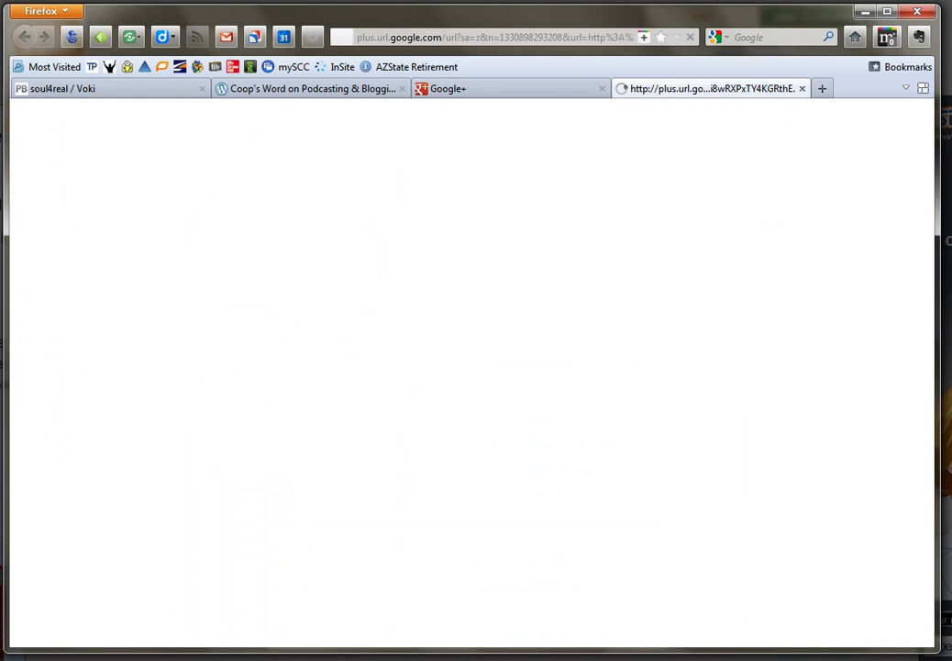